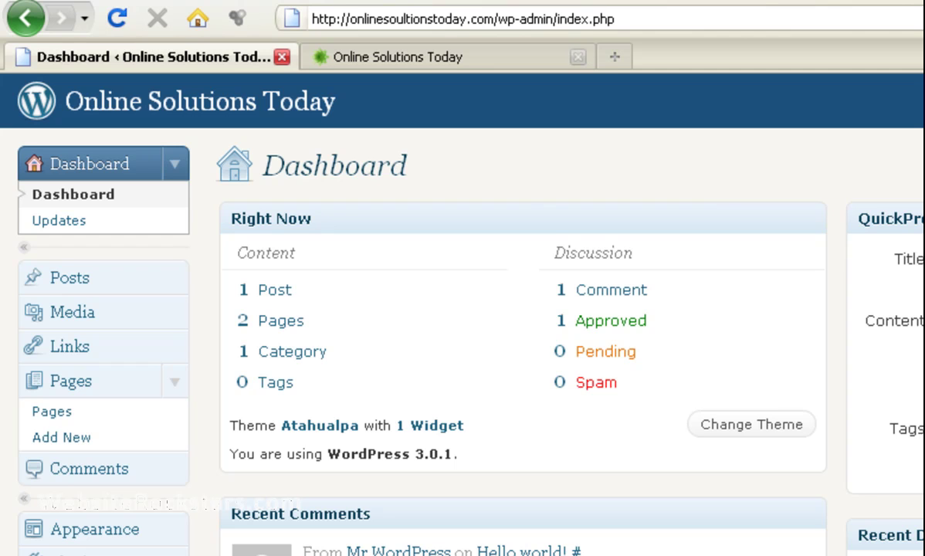
# View the live site's homepage, then go back to the admin Dashboard.
pyautogui.click(464, 61)
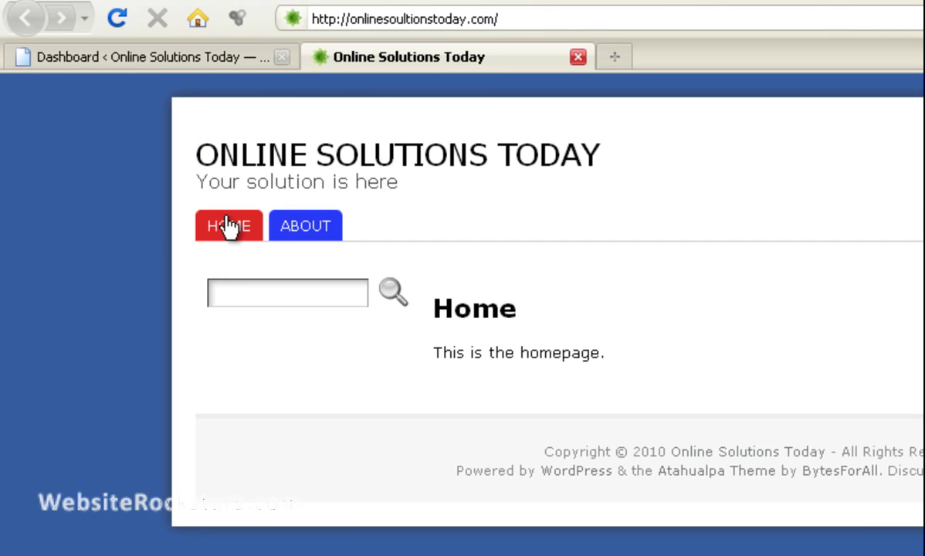
pyautogui.click(169, 59)
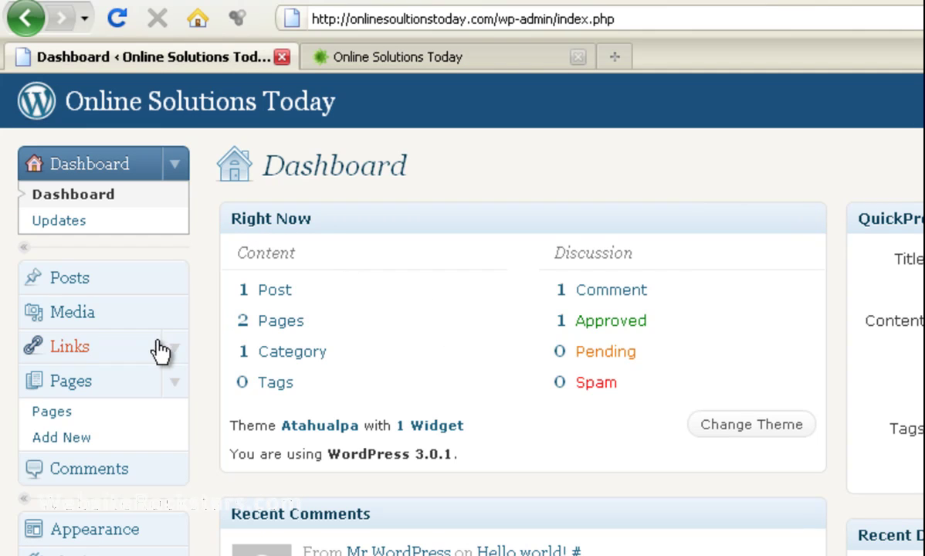
# Start a new page, glancing at the live site's homepage before returning to the editor.
pyautogui.click(77, 438)
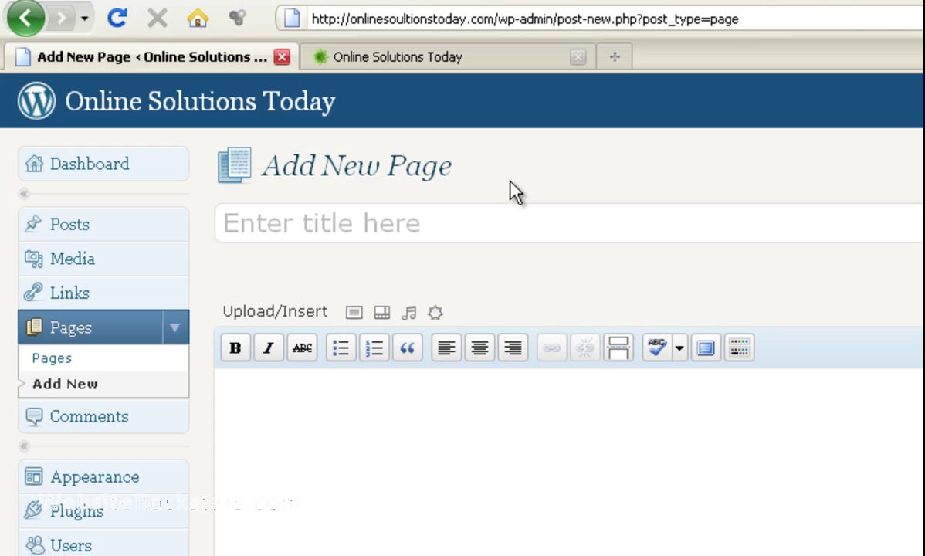
pyautogui.click(460, 59)
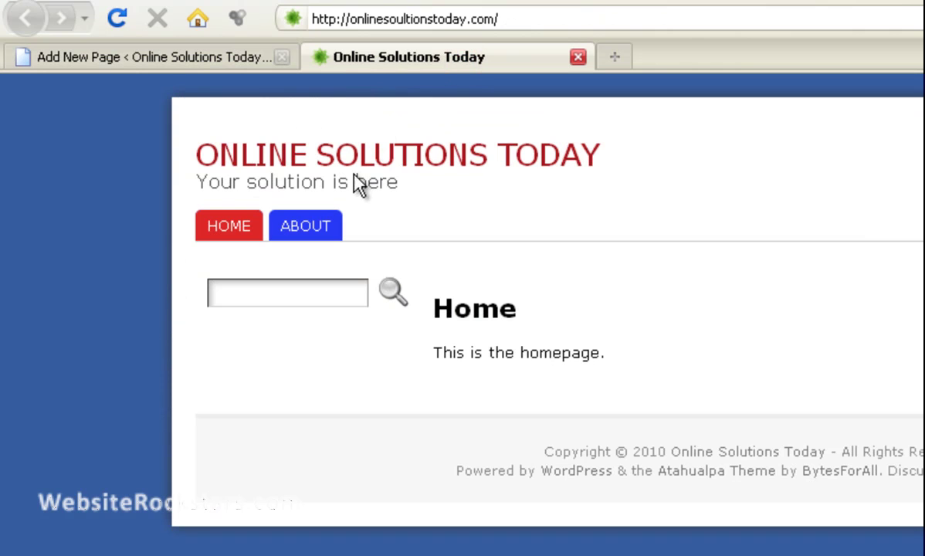
pyautogui.click(223, 62)
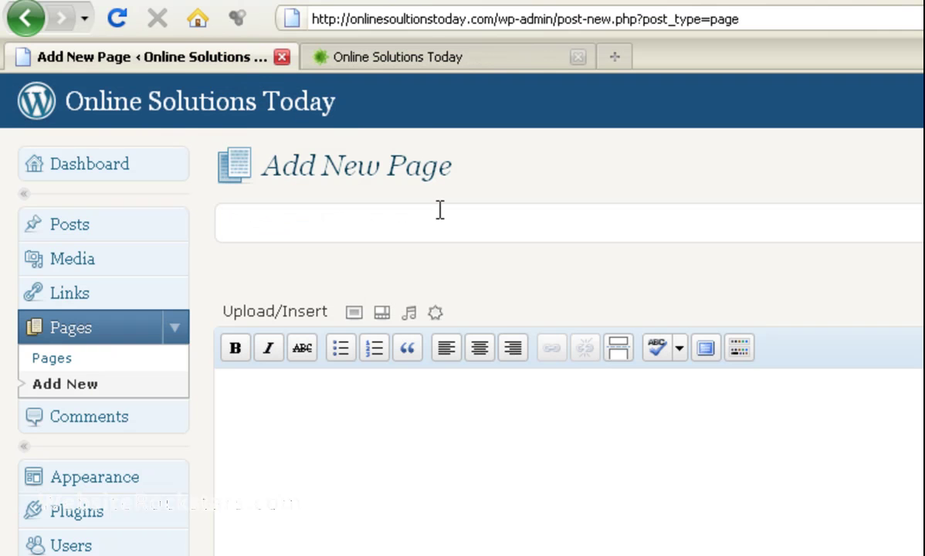
# Title the page 'Contact' and give it the body text 'This is our contact information.'.
pyautogui.write('Contact')
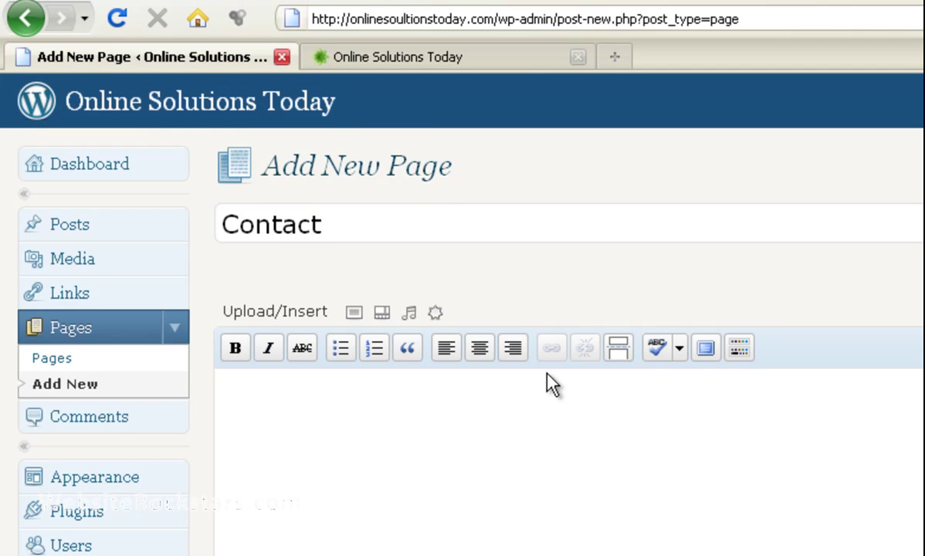
pyautogui.click(598, 425)
pyautogui.write('This is our contact information')
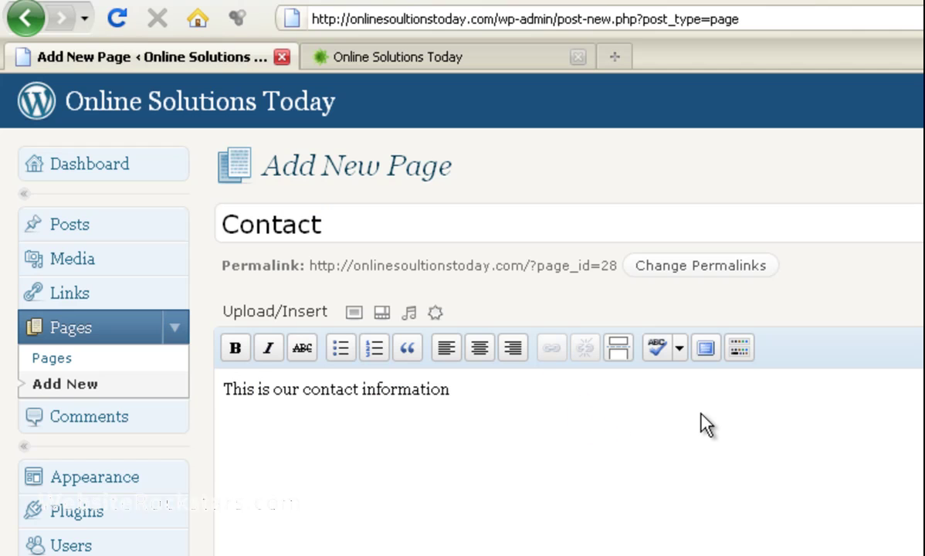
pyautogui.write('.')
pyautogui.scroll(-5, 569, 309)
pyautogui.scroll(-3, 569, 309)
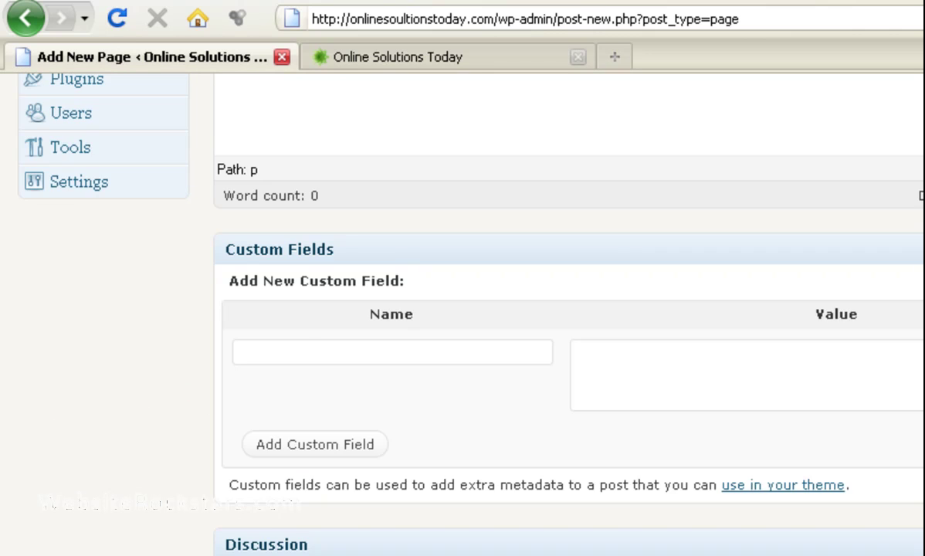
pyautogui.scroll(6, 569, 309)
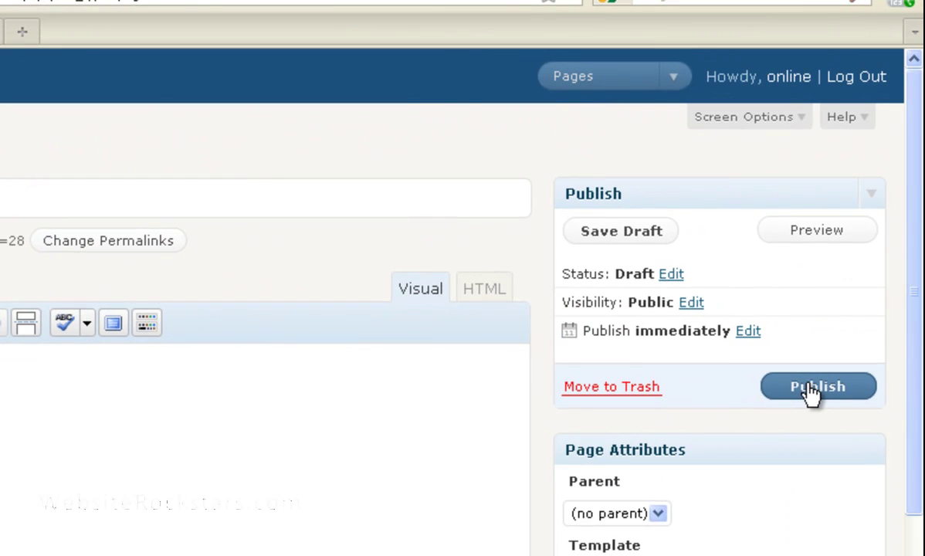
# Publish the Contact page, check its CONTACT menu tab on the reloaded site, and return to editing.
pyautogui.click(810, 388)
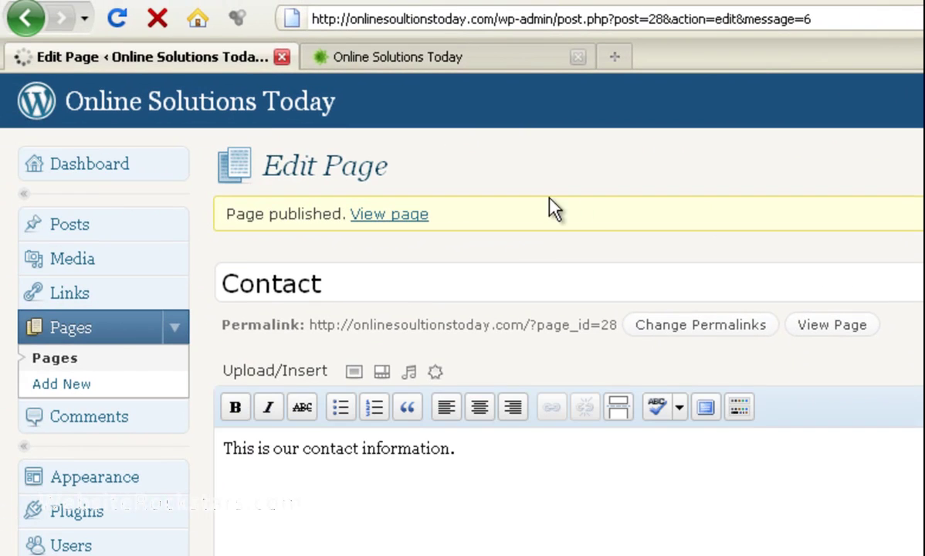
pyautogui.click(465, 55)
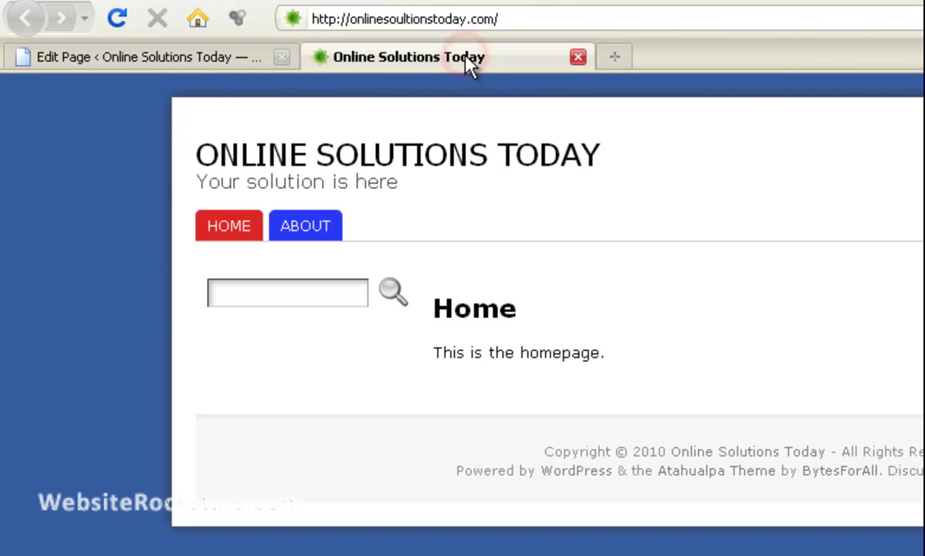
pyautogui.click(116, 20)
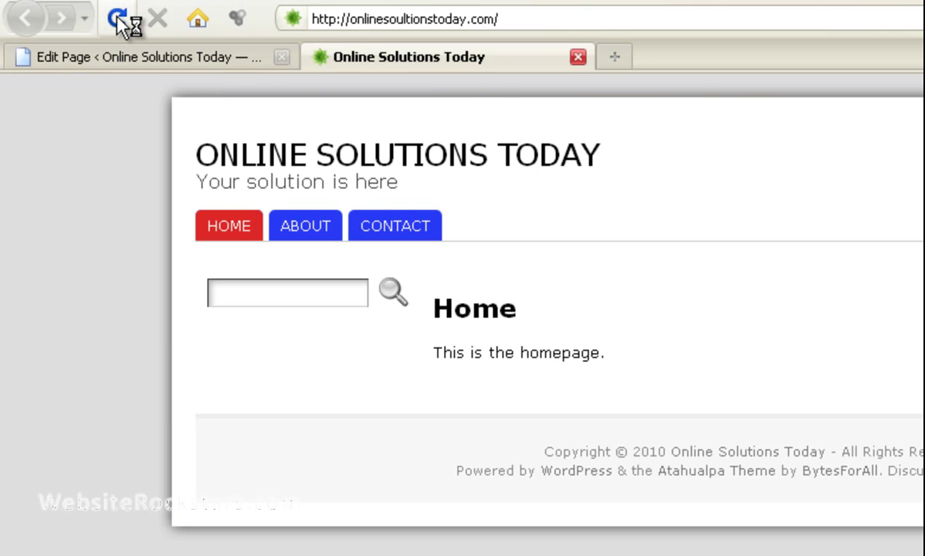
pyautogui.click(407, 229)
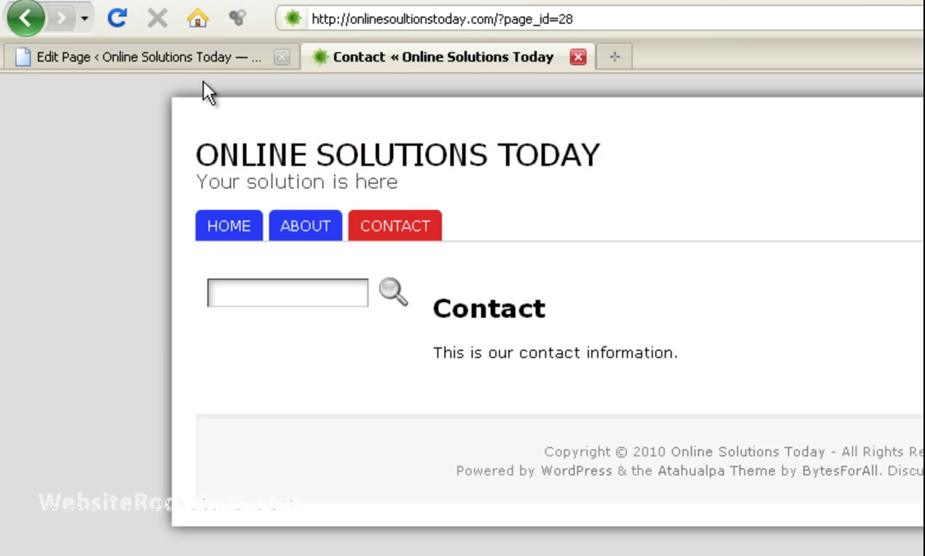
pyautogui.click(181, 59)
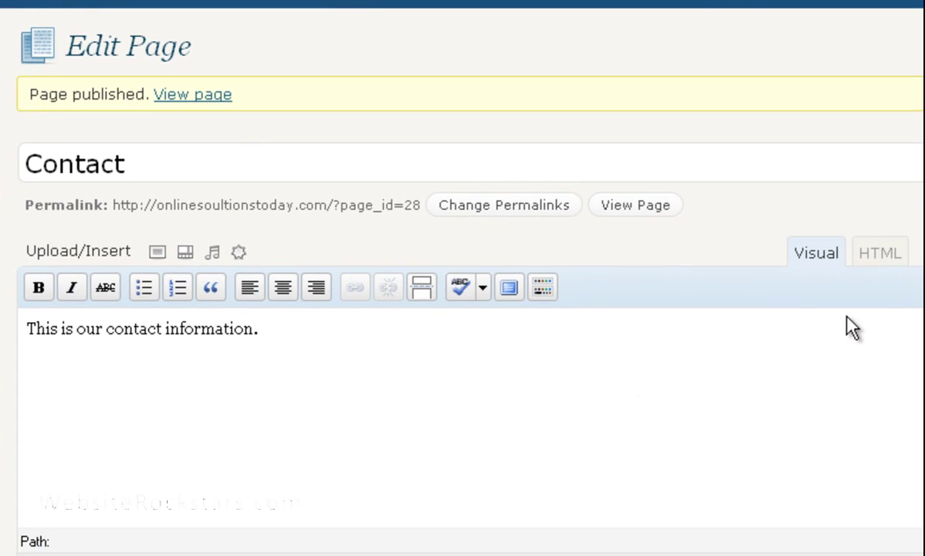
pyautogui.click(873, 257)
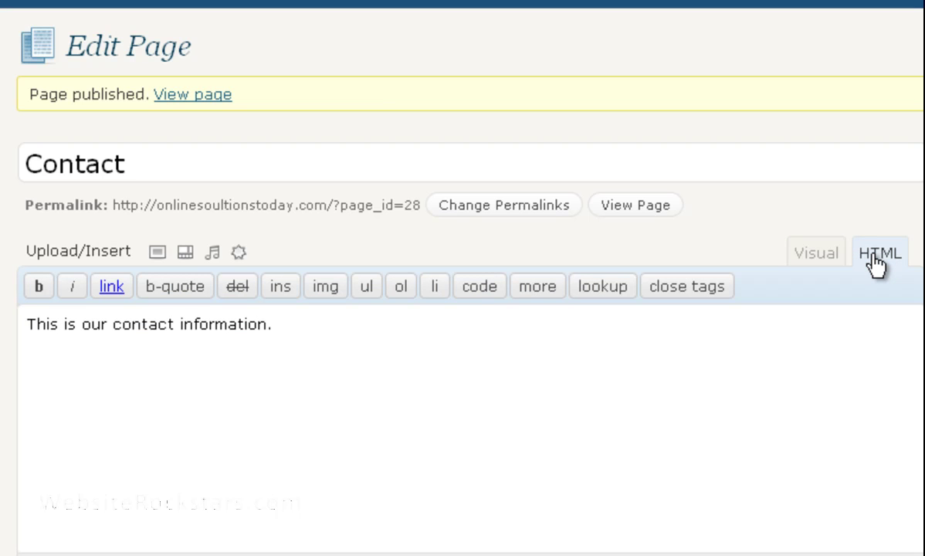
pyautogui.click(819, 254)
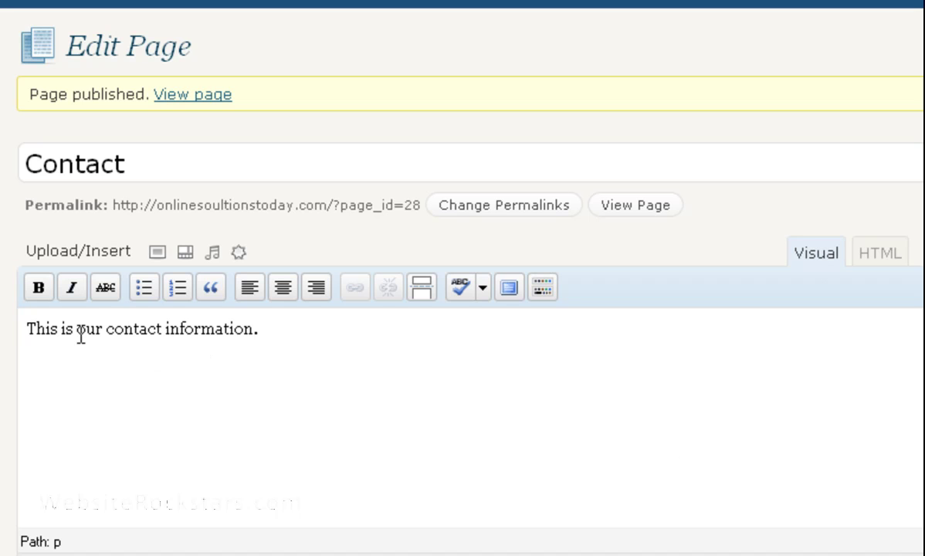
pyautogui.moveTo(233, 328); pyautogui.dragTo(83, 328)
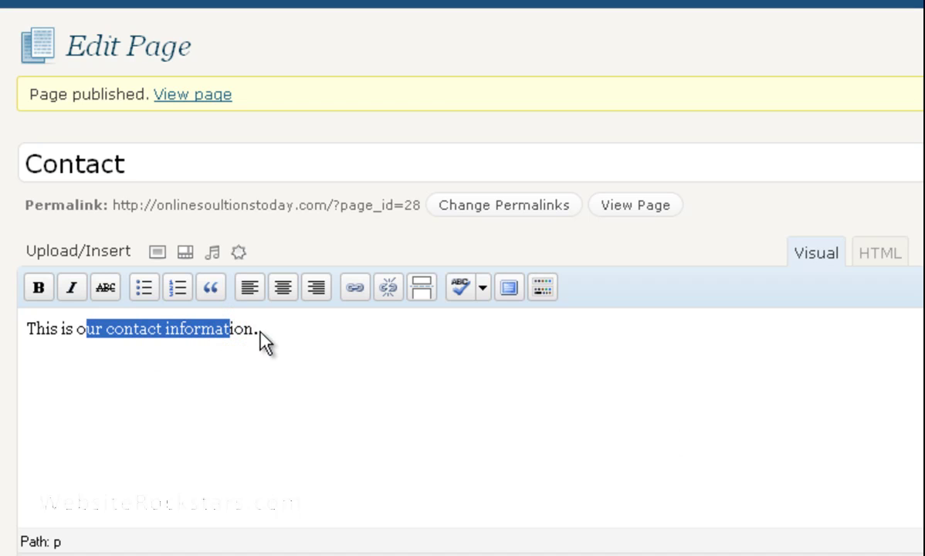
pyautogui.click(263, 331)
pyautogui.moveTo(263, 331); pyautogui.dragTo(114, 328)
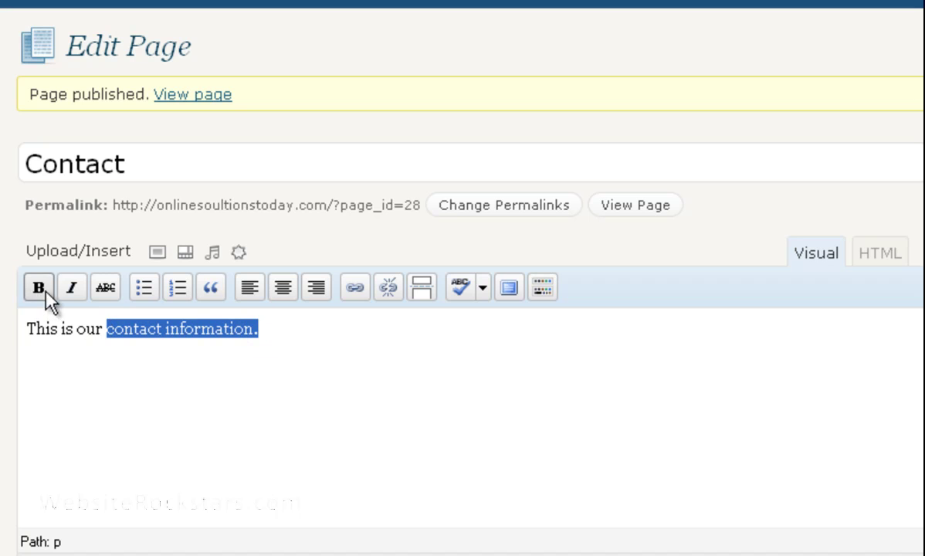
pyautogui.click(306, 337)
pyautogui.press('Return')
pyautogui.click(146, 297)
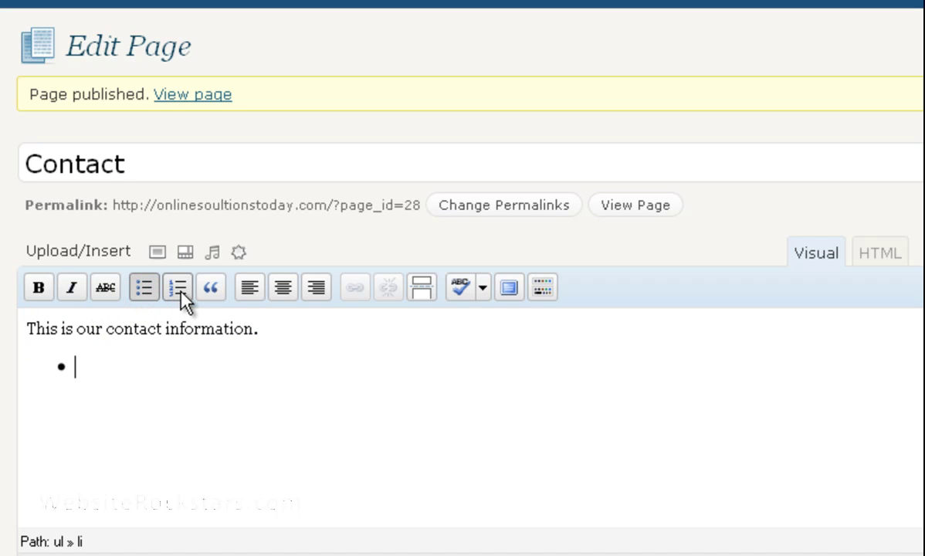
pyautogui.press('BackSpace')
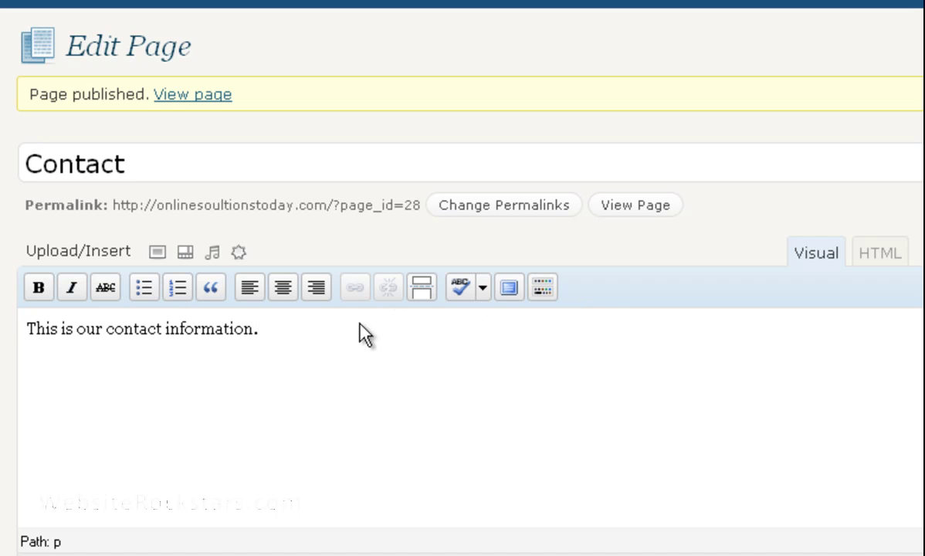
# Show the second toolbar row with the Kitchen Sink button in the Visual editor.
pyautogui.click(544, 288)
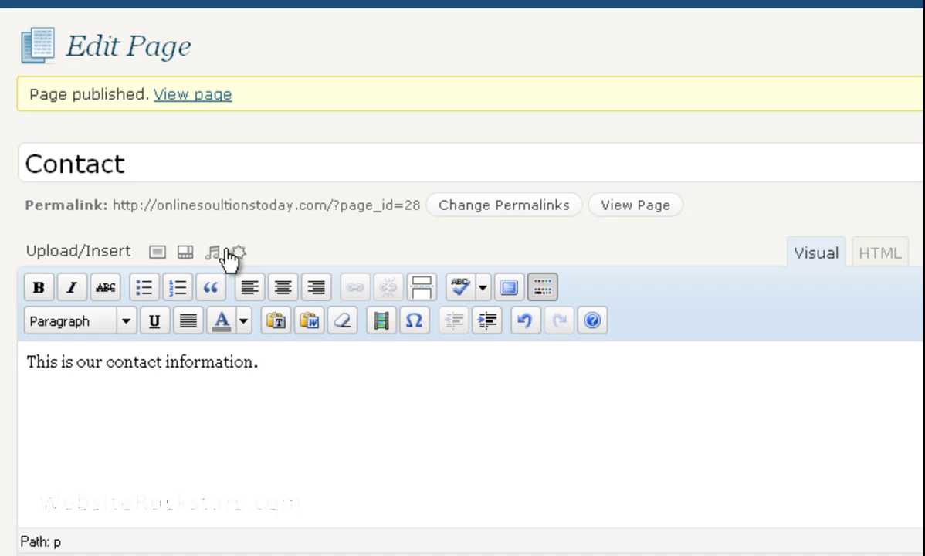
# Upload book.jpg from the Stock folder through the Add an Image panel.
pyautogui.click(157, 253)
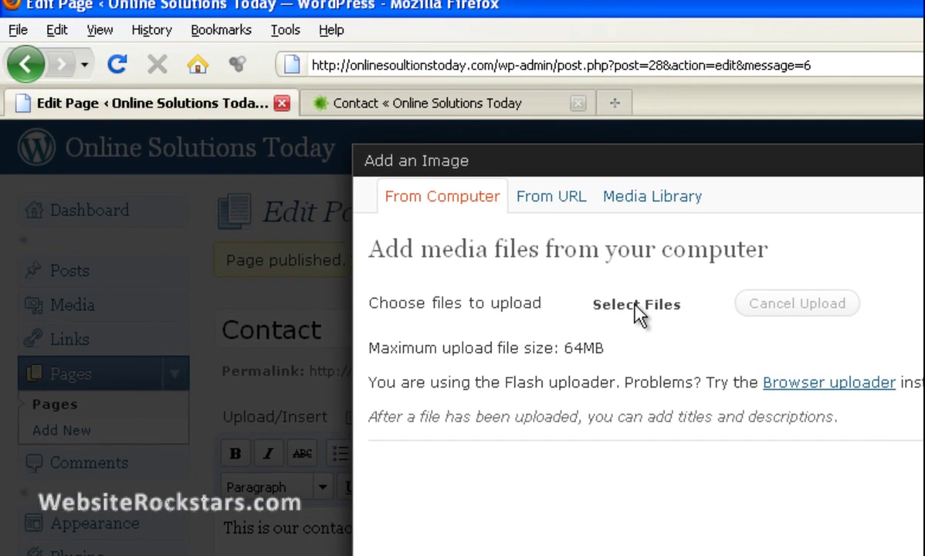
pyautogui.click(438, 139)
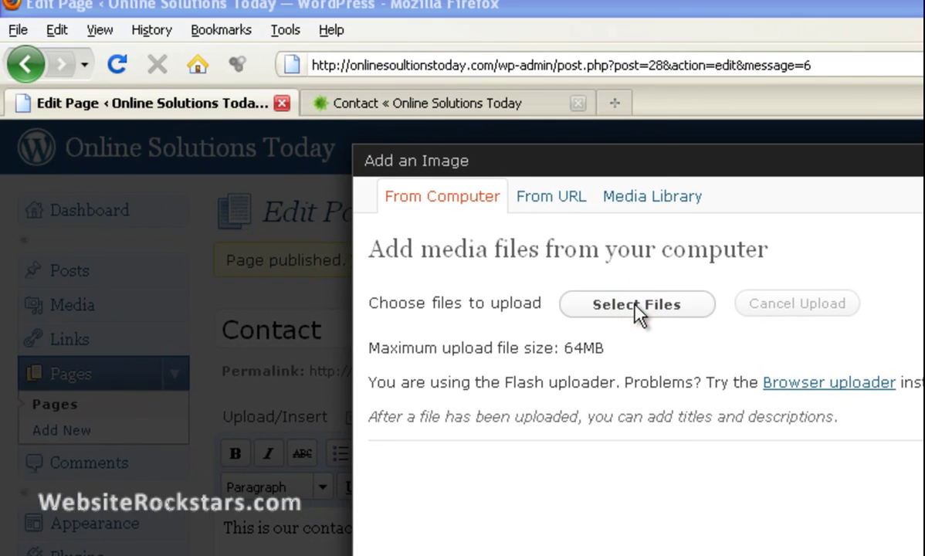
pyautogui.click(635, 305)
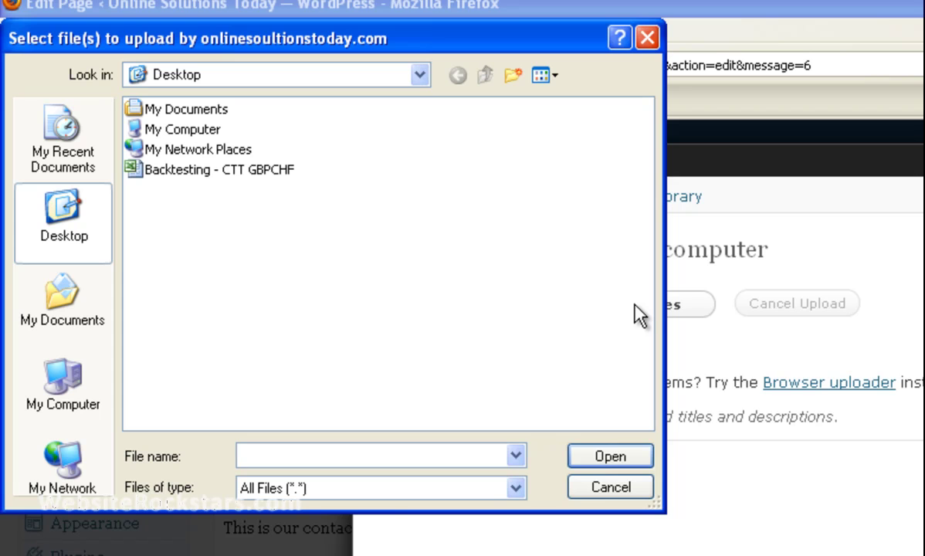
pyautogui.click(102, 295)
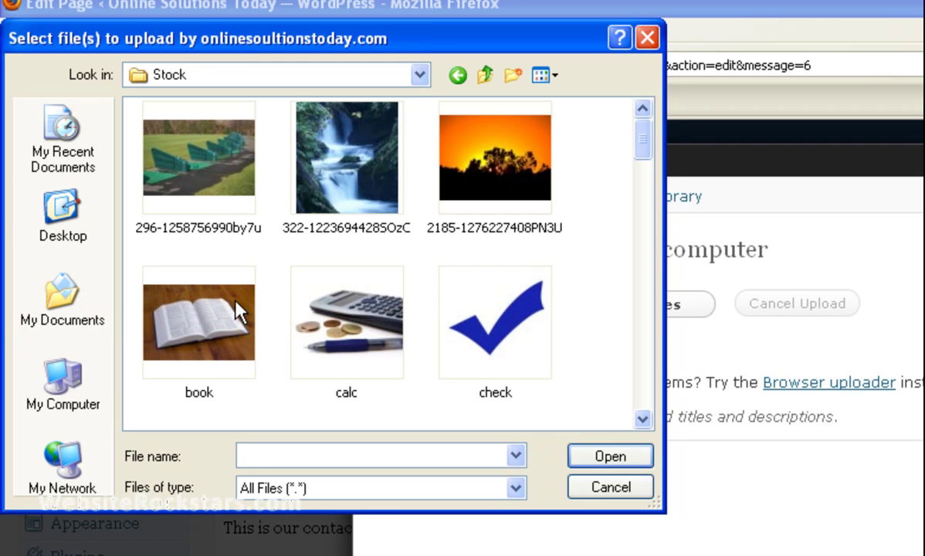
pyautogui.click(236, 302)
pyautogui.doubleClick(236, 309)
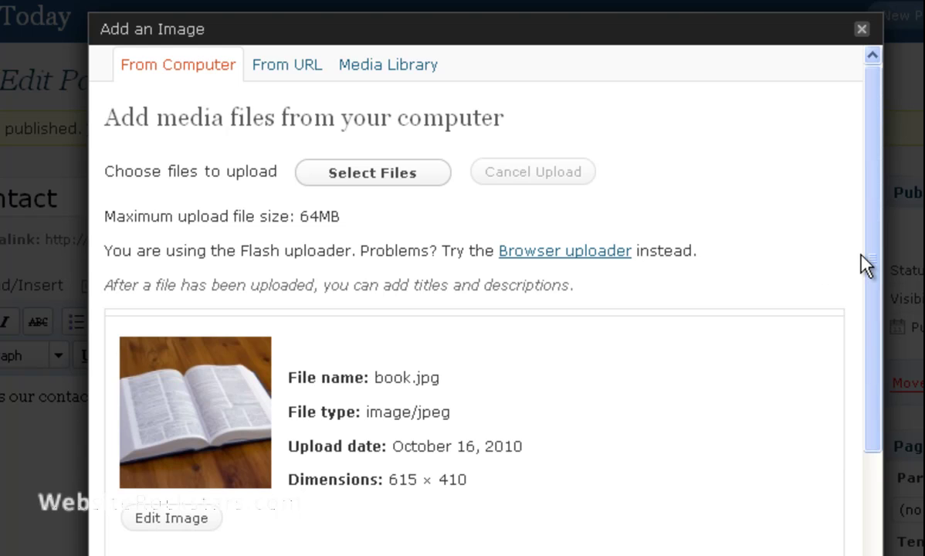
# Caption the book image 'This is a book', set no link URL, and align it left at medium size.
pyautogui.moveTo(878, 262); pyautogui.dragTo(880, 481)
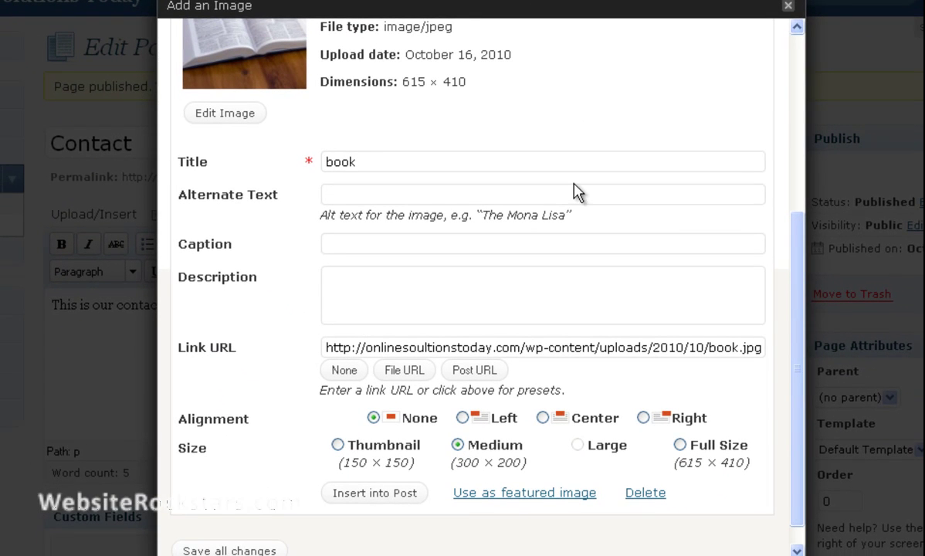
pyautogui.click(530, 164)
pyautogui.click(452, 235)
pyautogui.write('This is a book')
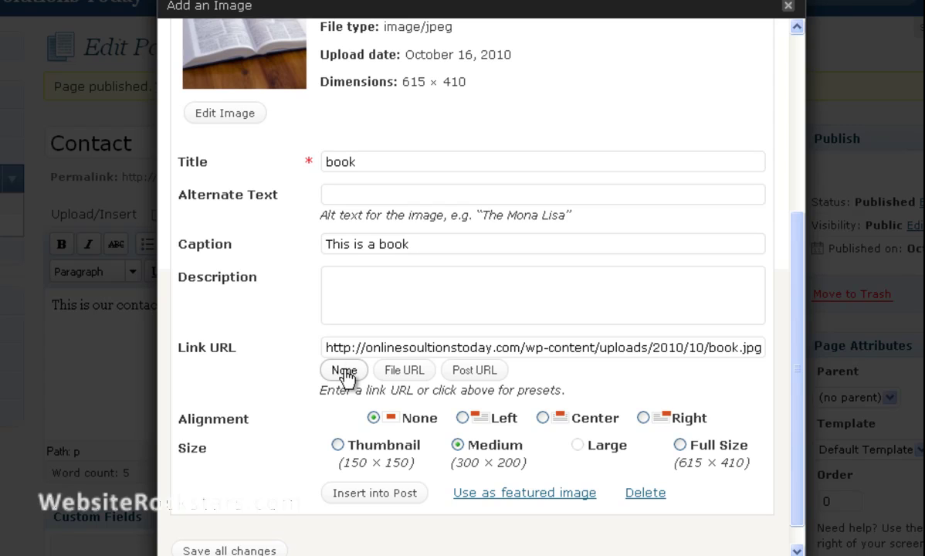
pyautogui.click(344, 371)
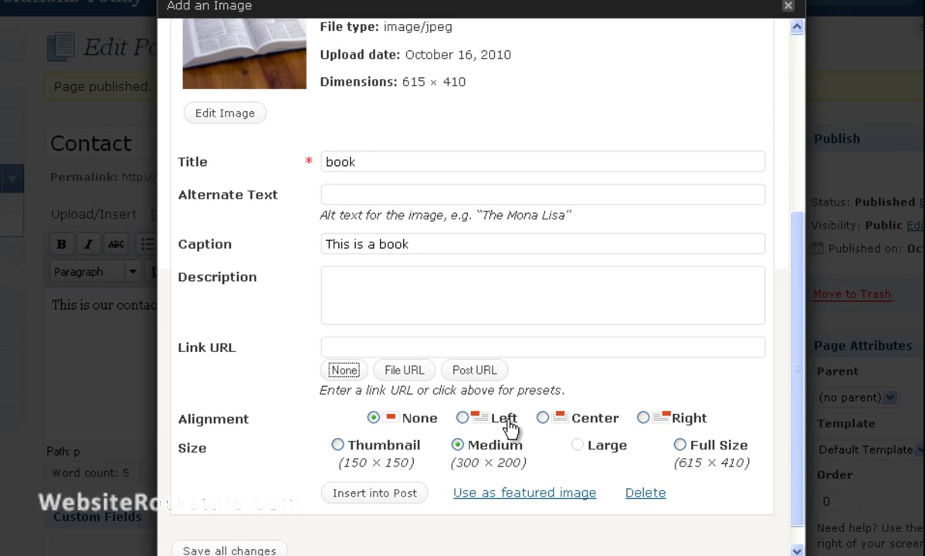
pyautogui.click(463, 418)
# Insert the book image, type 'The quick brown fox jumped over the lazy dog.' beside it, and update the page.
pyautogui.click(386, 492)
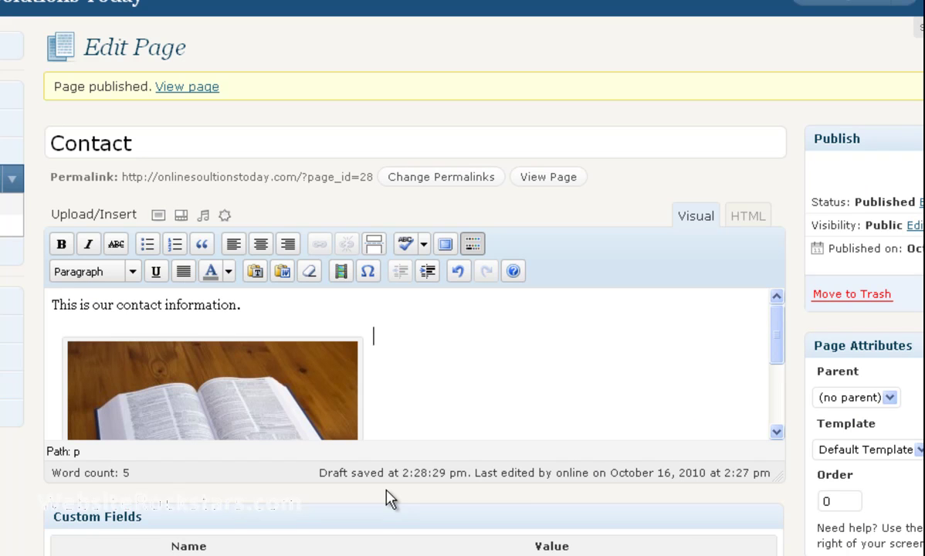
pyautogui.write('The quick')
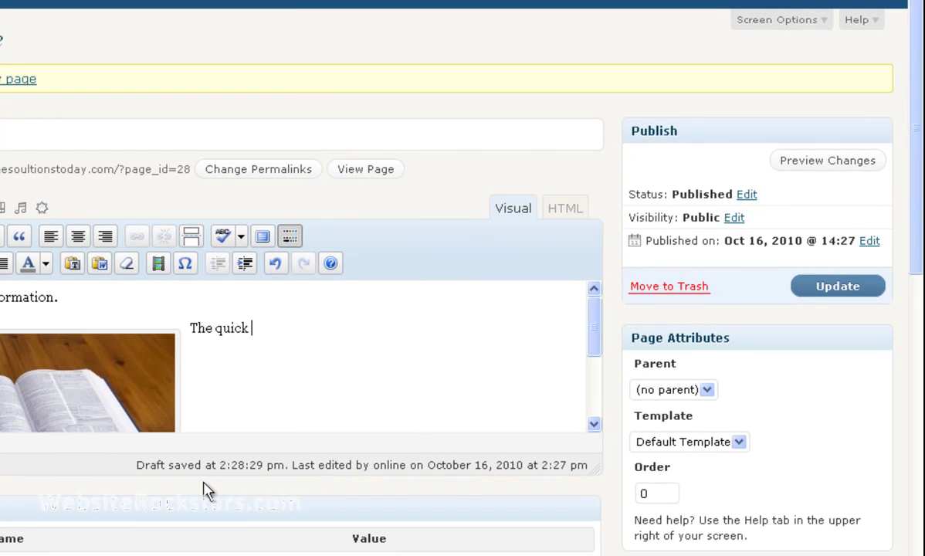
pyautogui.write(' brown fox jumped over the lazy dog.')
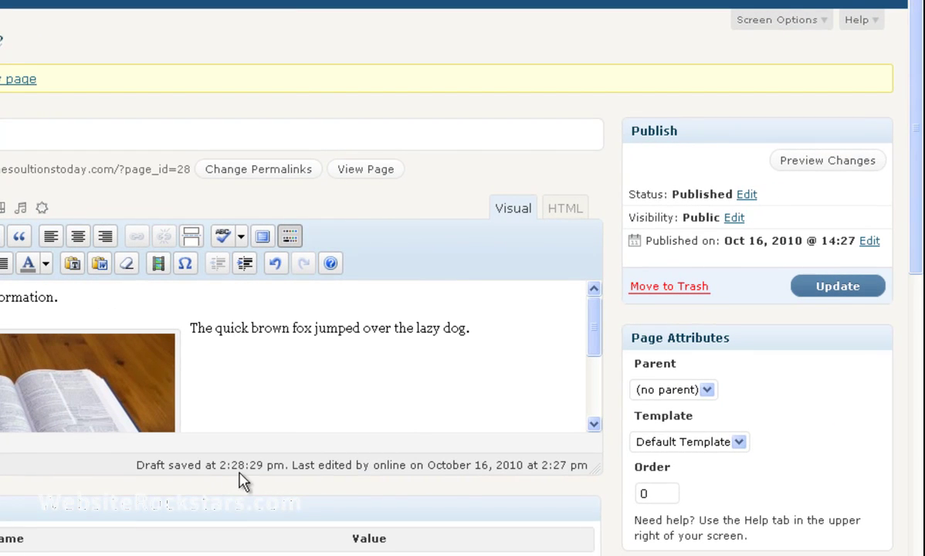
pyautogui.click(829, 292)
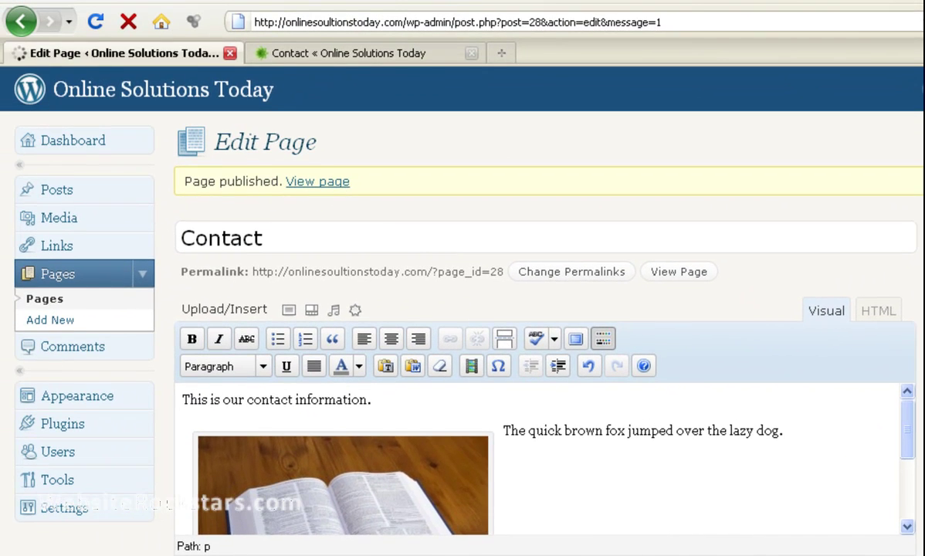
pyautogui.click(340, 52)
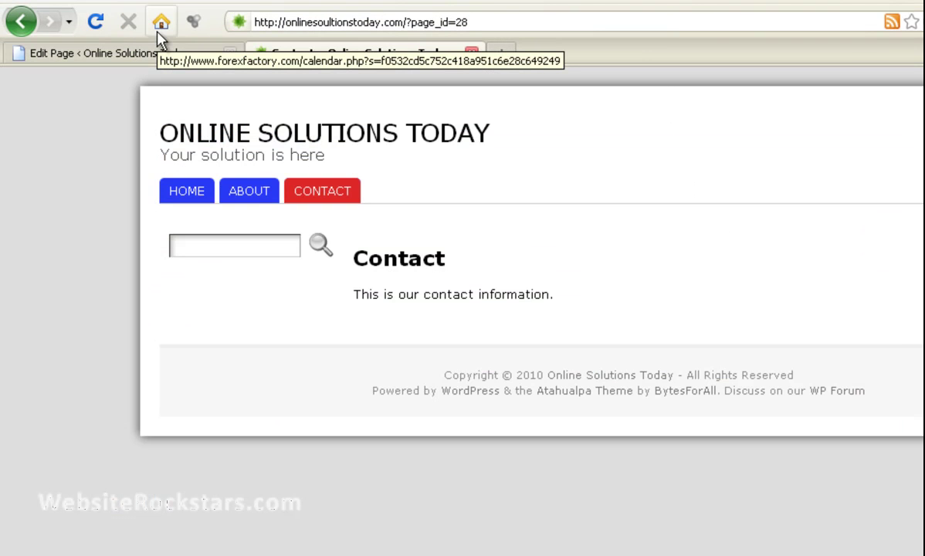
pyautogui.click(99, 22)
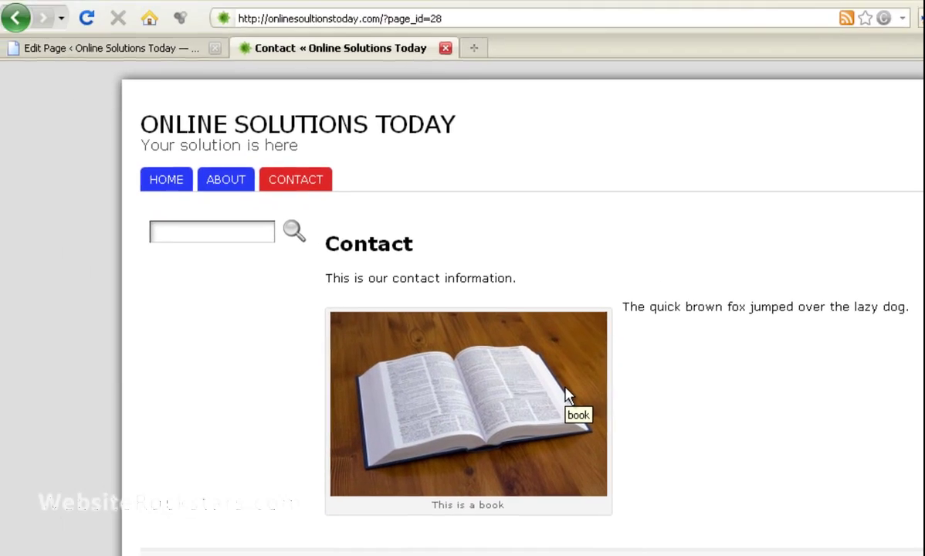
pyautogui.hotkey('ctrl', 'Tab')
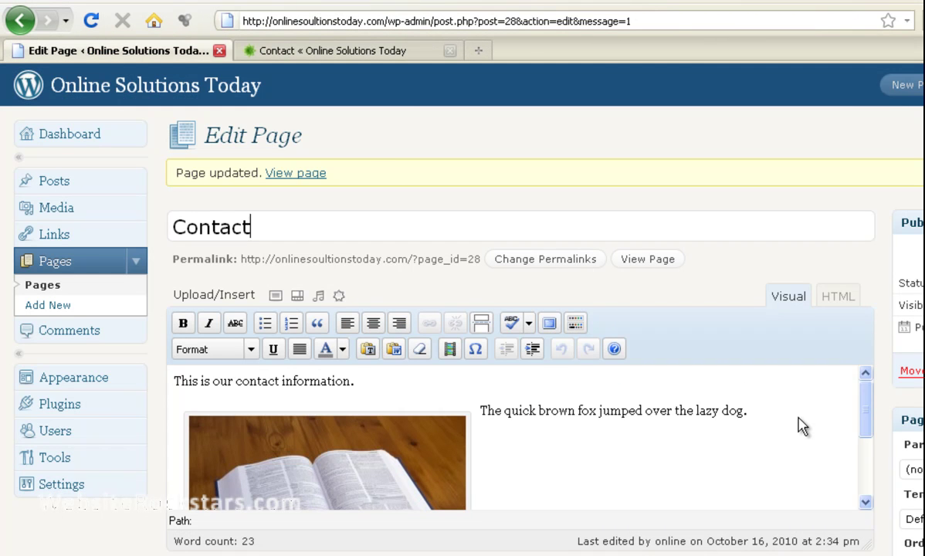
# On a new line after the fox sentence, upload Backtesting - CTT GBPCHF.xls from the Desktop.
pyautogui.click(784, 413)
pyautogui.press('Return')
pyautogui.click(340, 296)
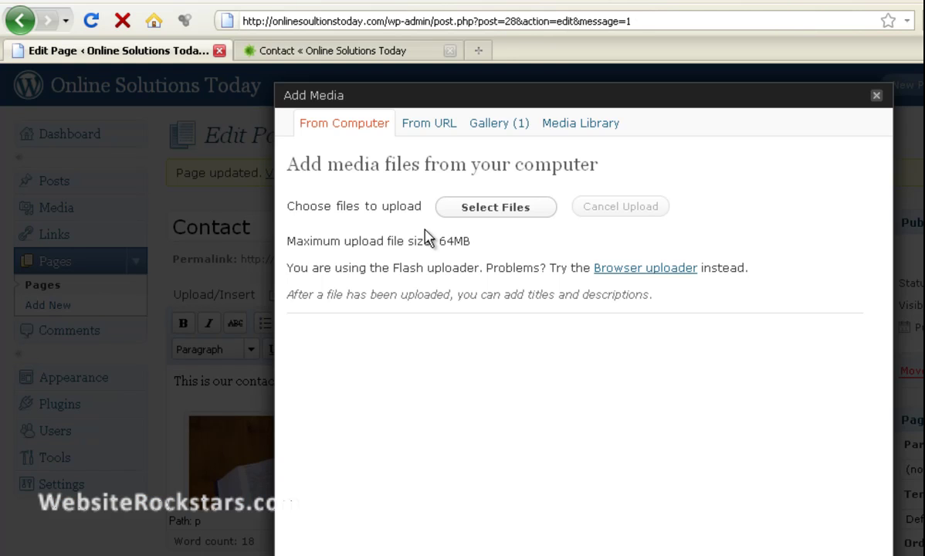
pyautogui.click(496, 206)
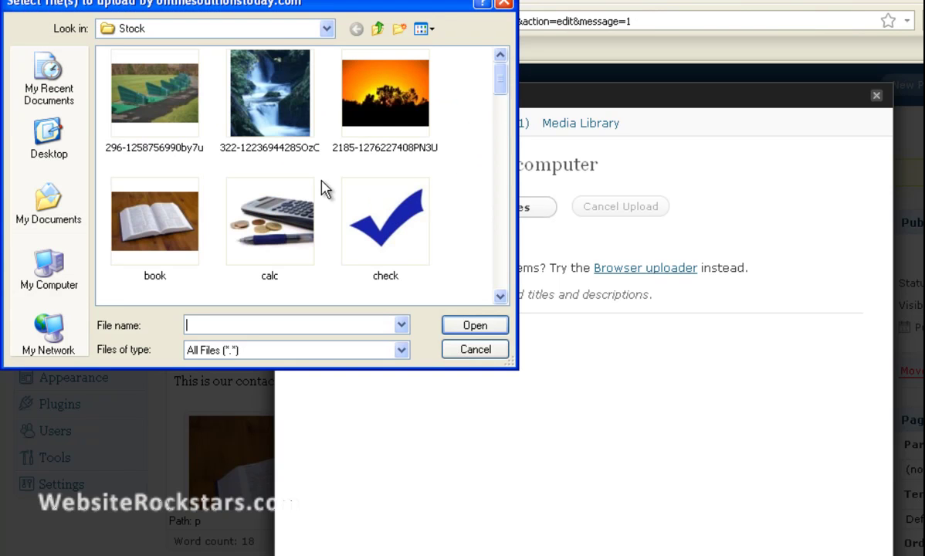
pyautogui.click(54, 199)
pyautogui.click(153, 105)
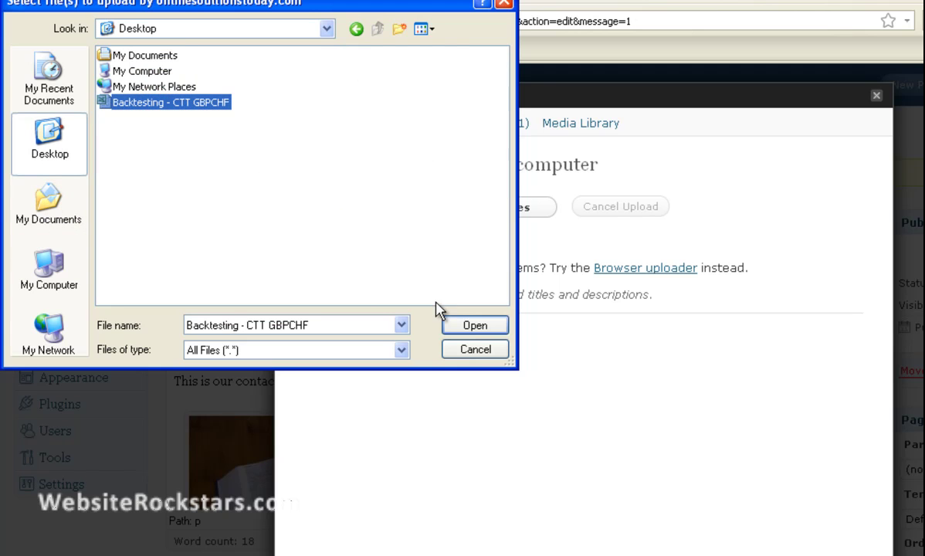
pyautogui.click(463, 326)
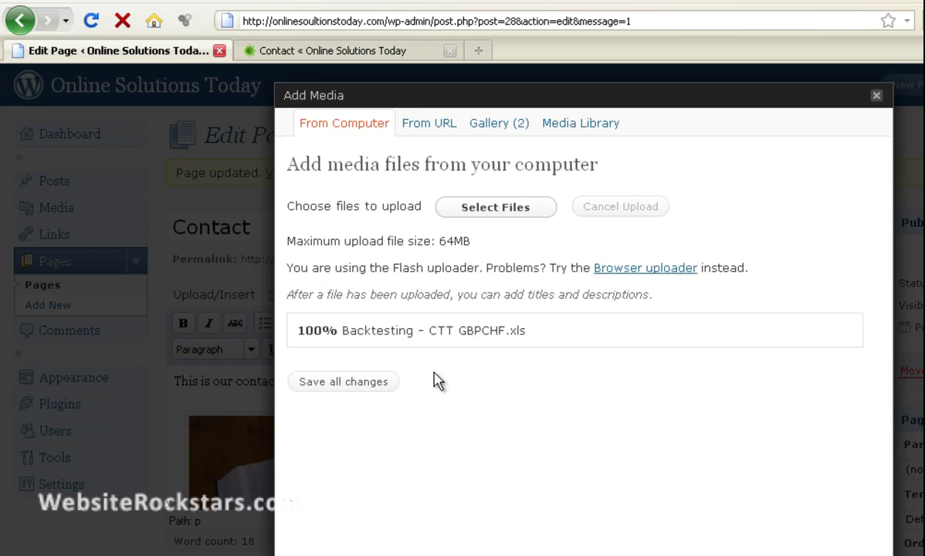
# Check the spreadsheet's title and insert the 'Backtesting - CTT GBPCHF' link into the page.
pyautogui.scroll(-2, 618, 350)
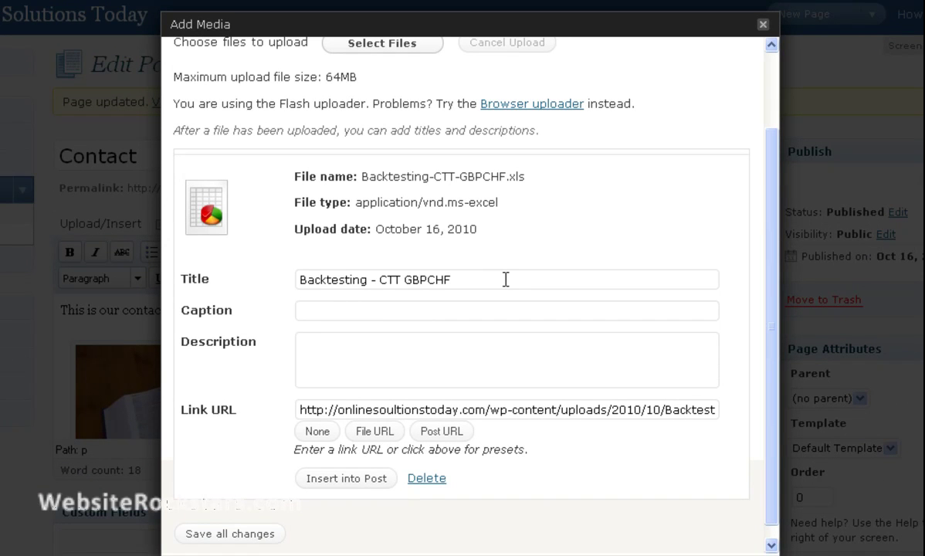
pyautogui.click(506, 279)
pyautogui.click(369, 479)
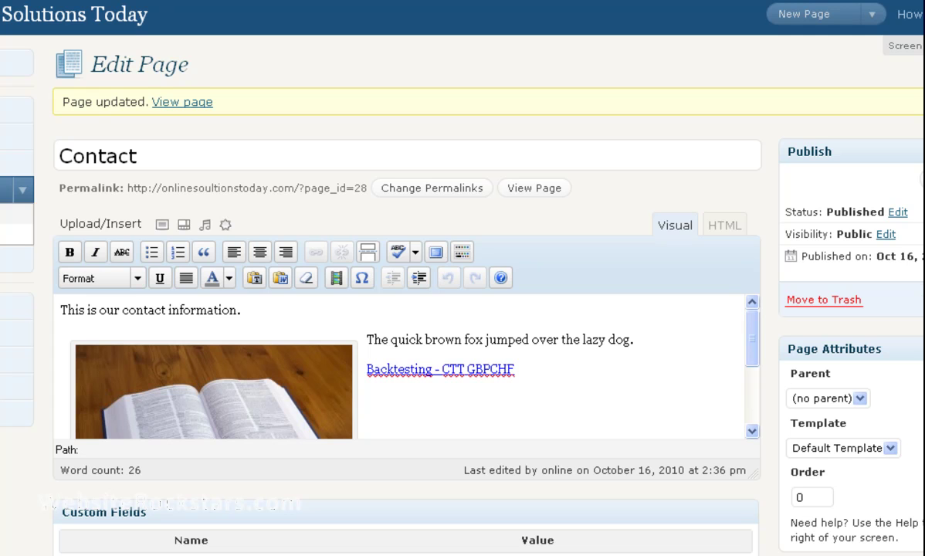
pyautogui.click(705, 143)
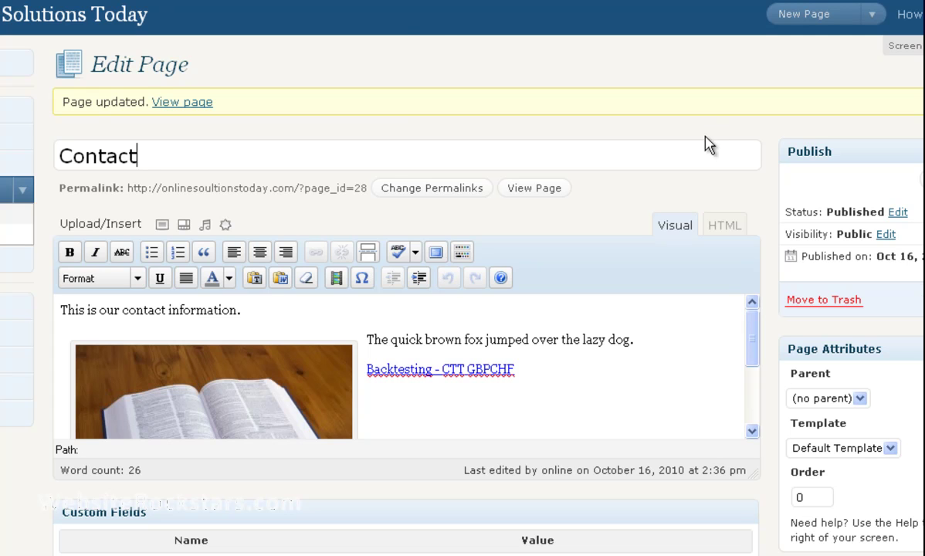
pyautogui.click(247, 1)
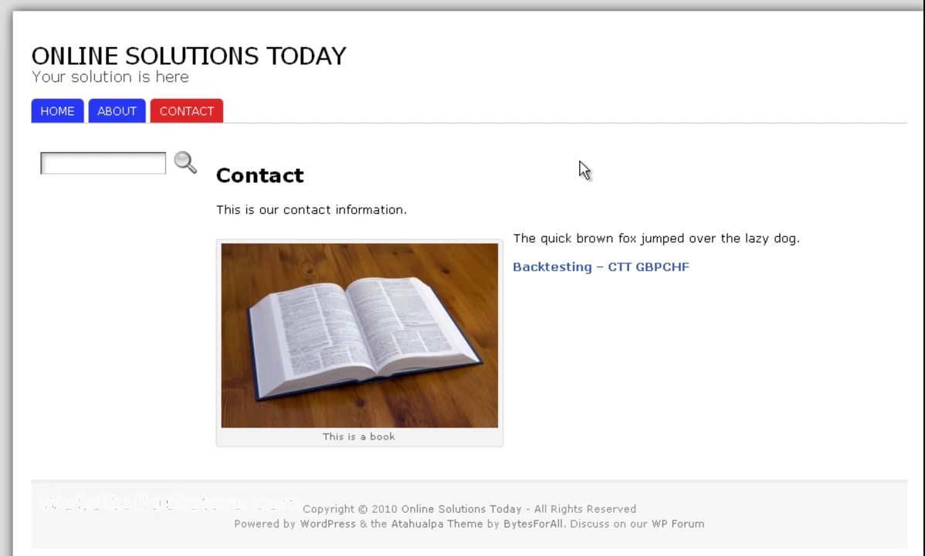
pyautogui.click(620, 267)
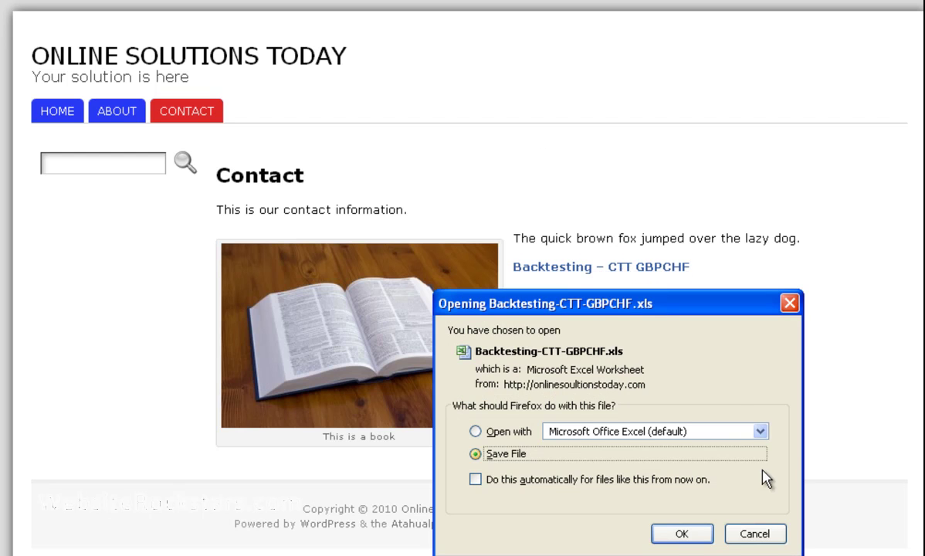
pyautogui.click(682, 534)
pyautogui.click(25, 1)
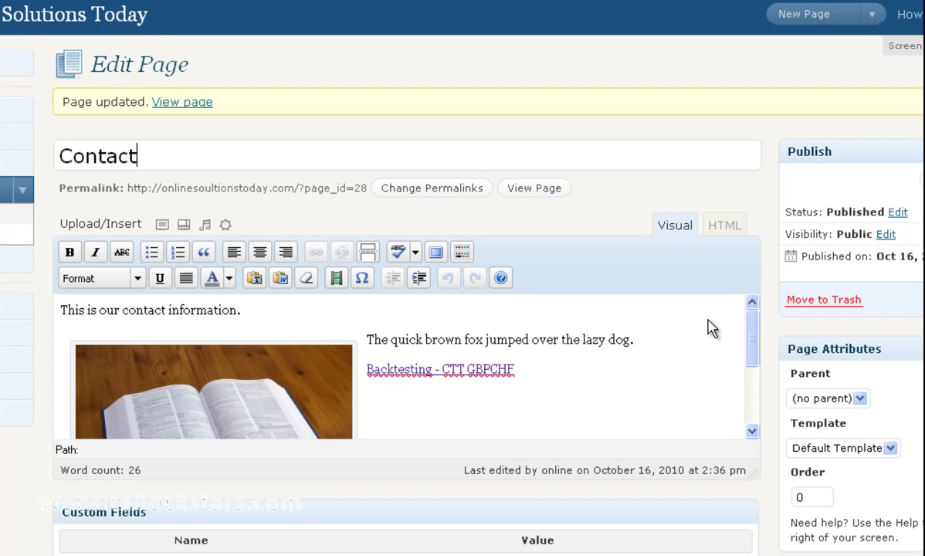
# Drag the editing area taller, then open the book image's settings and cancel without changes.
pyautogui.moveTo(756, 476); pyautogui.dragTo(757, 555)
pyautogui.click(197, 376)
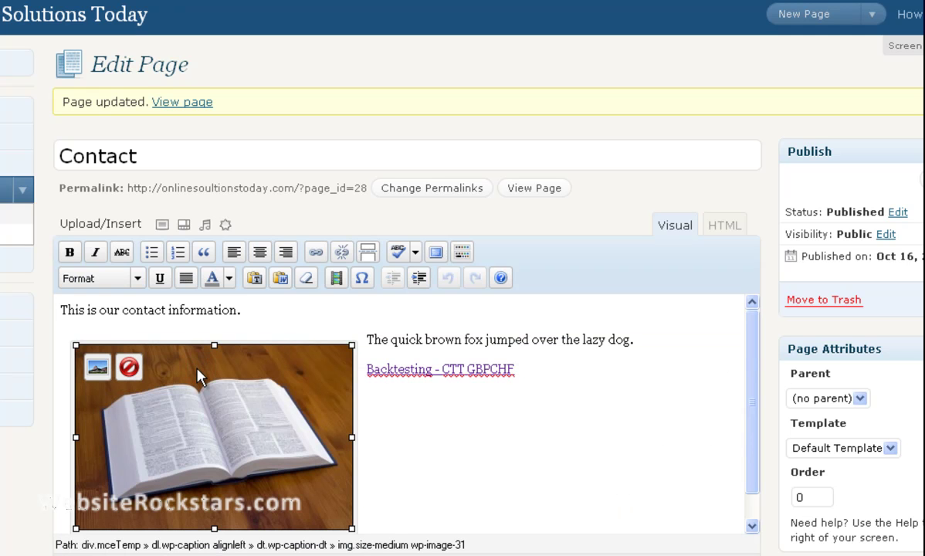
pyautogui.click(97, 369)
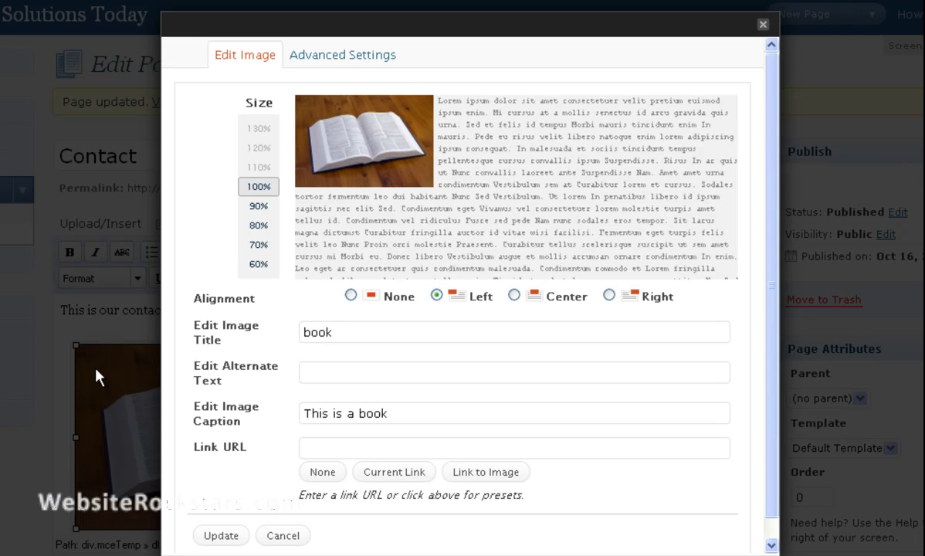
pyautogui.click(282, 535)
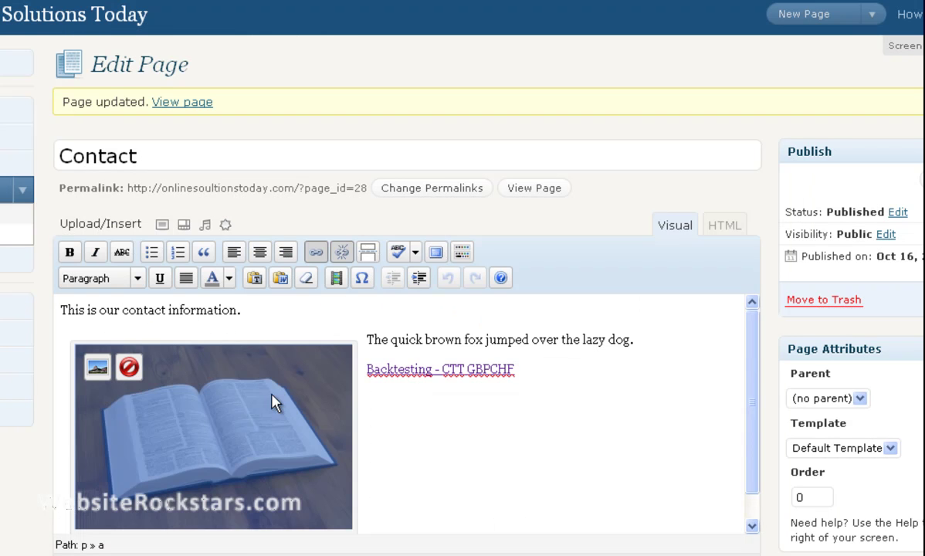
pyautogui.click(276, 402)
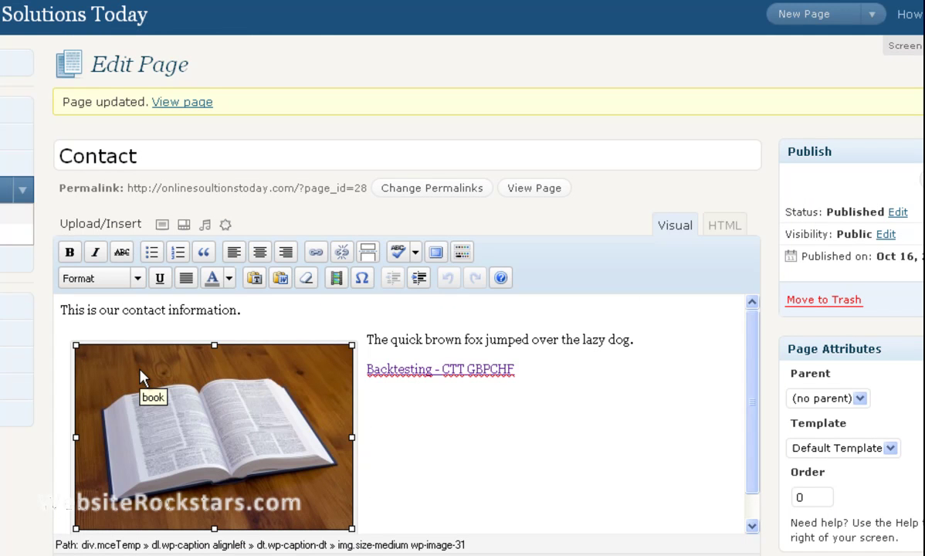
# Enlarge the book image to about 327 × 218 by dragging its corner handle.
pyautogui.click(423, 418)
pyautogui.click(235, 421)
pyautogui.moveTo(352, 348); pyautogui.dragTo(431, 311)
# Save the Contact page with Update.
pyautogui.moveTo(756, 407); pyautogui.dragTo(756, 448)
pyautogui.scroll(5, 756, 394)
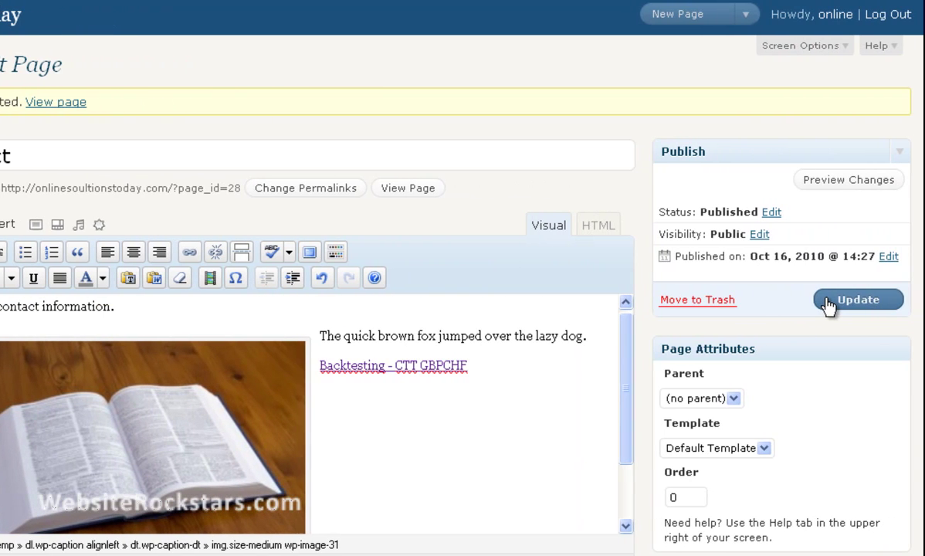
pyautogui.click(828, 301)
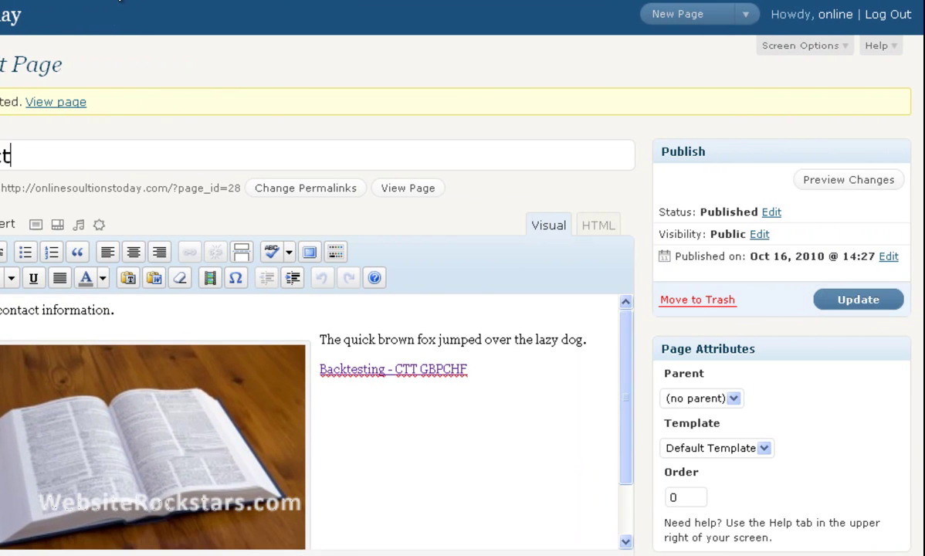
pyautogui.click(159, 4)
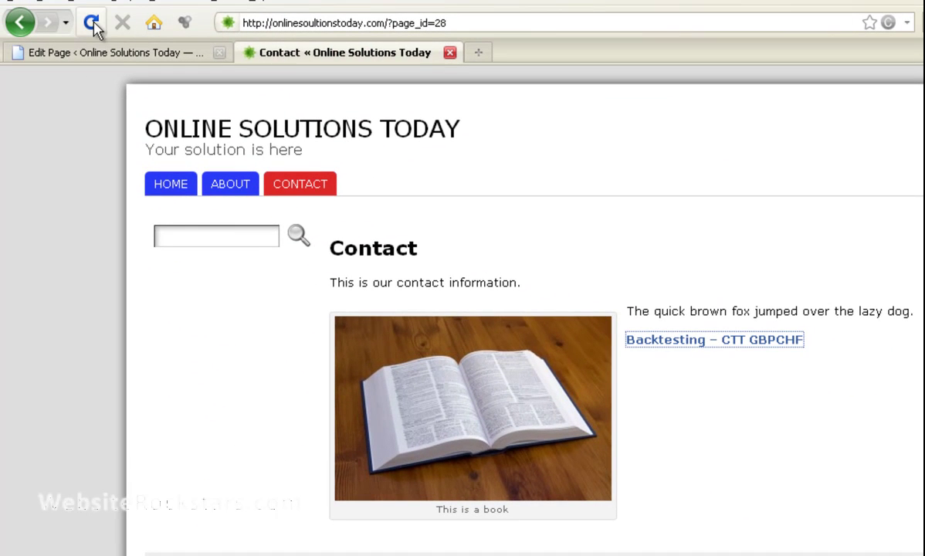
pyautogui.click(91, 23)
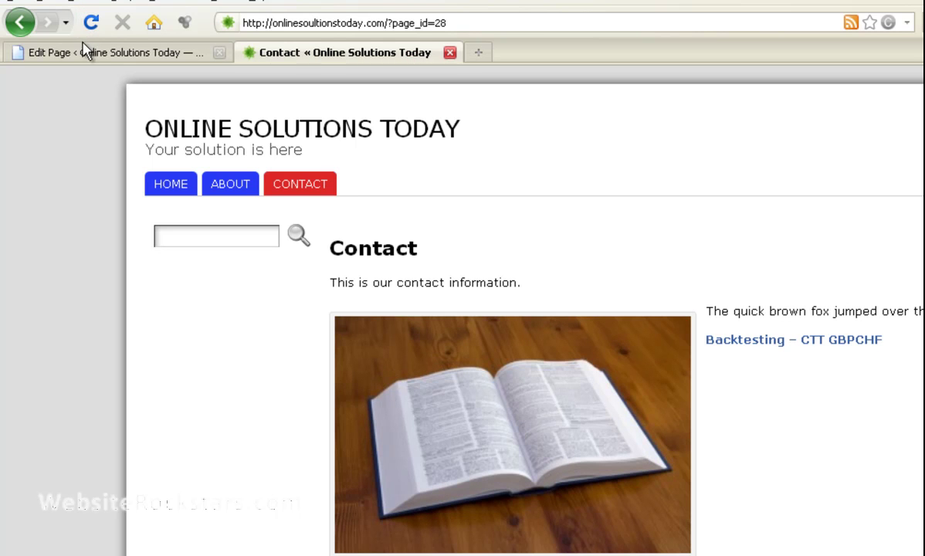
pyautogui.click(85, 51)
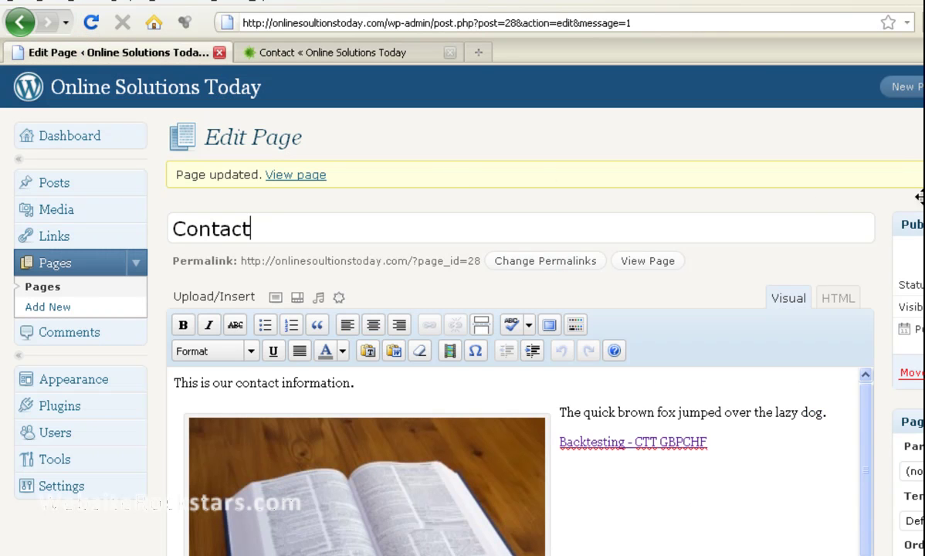